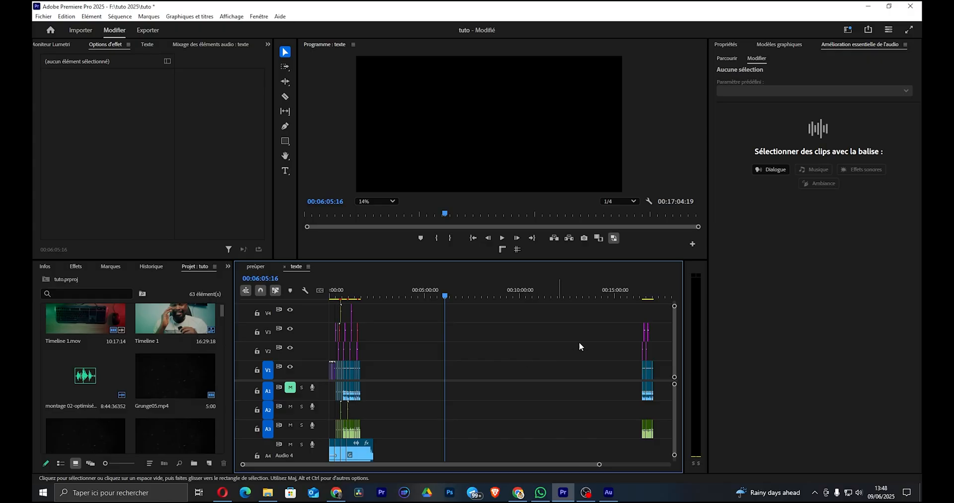
Switch to File Explorer and open the MOGRT Files folder inside texte > Grunge_titles_MOGRT in the Downloads folder
click(721, 59)
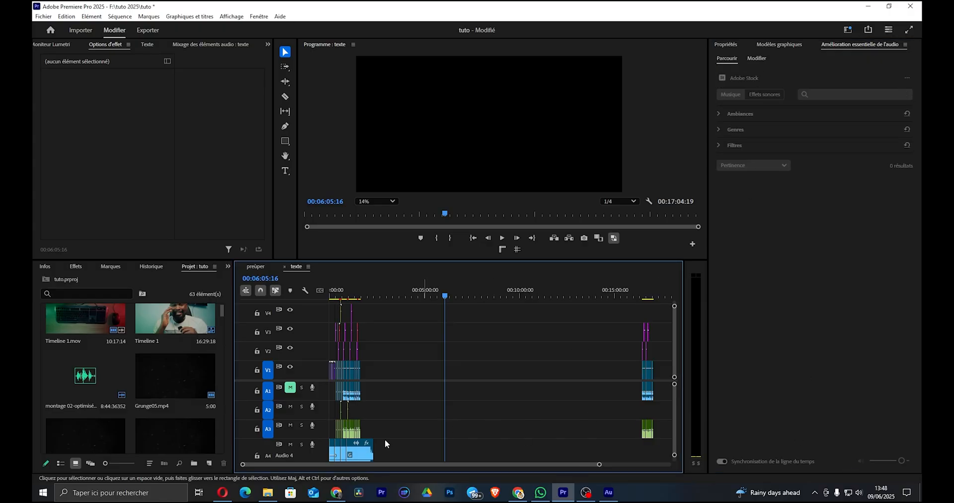
click(268, 492)
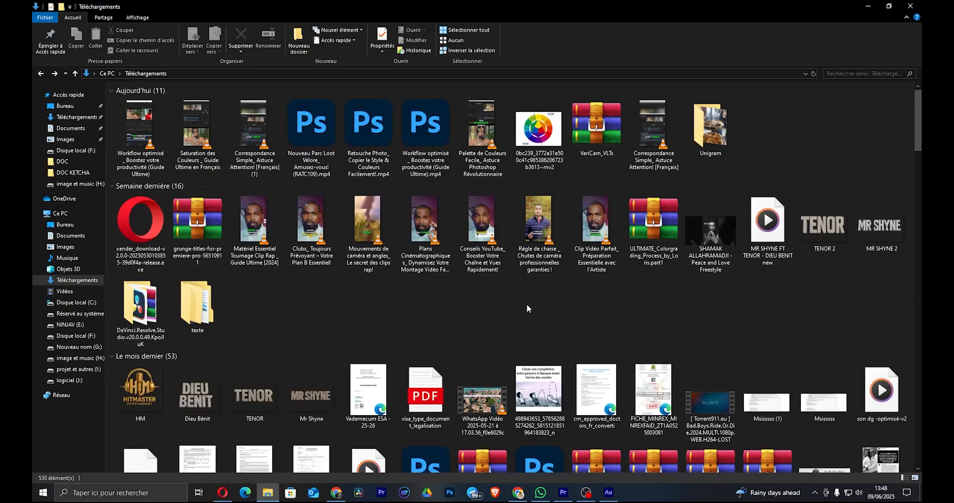
double_click(196, 308)
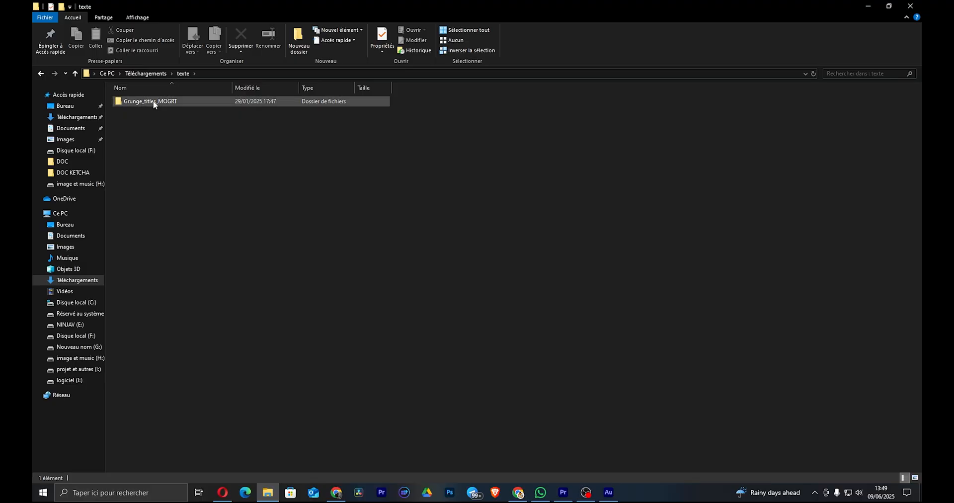
double_click(153, 101)
double_click(145, 121)
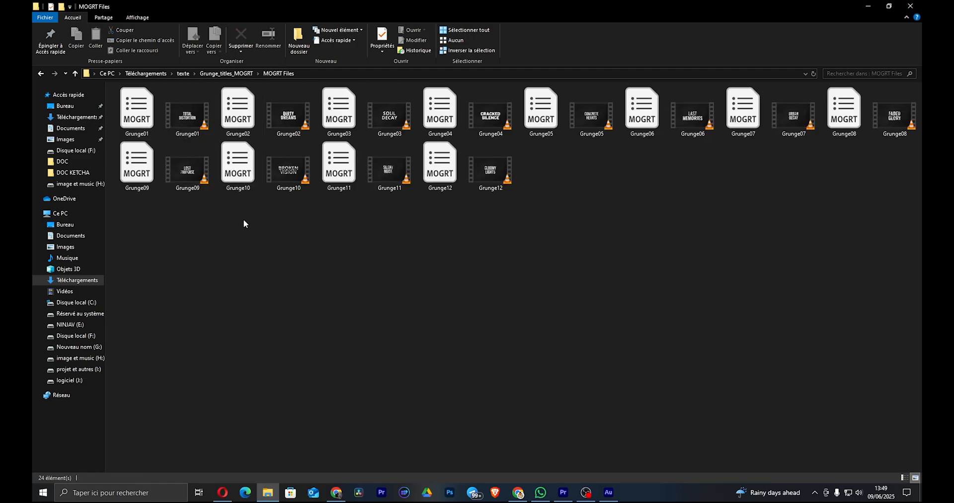
Import the twelve MOGRT files Grunge01 to Grunge12 into Premiere Pro's graphics templates
click(238, 169)
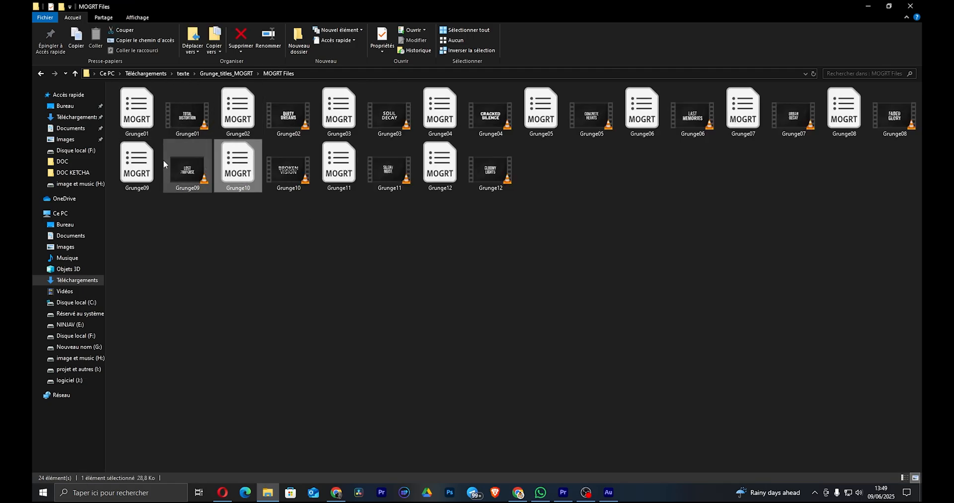
ctrl+click(137, 164)
ctrl+click(136, 110)
ctrl+click(238, 110)
ctrl+click(311, 120)
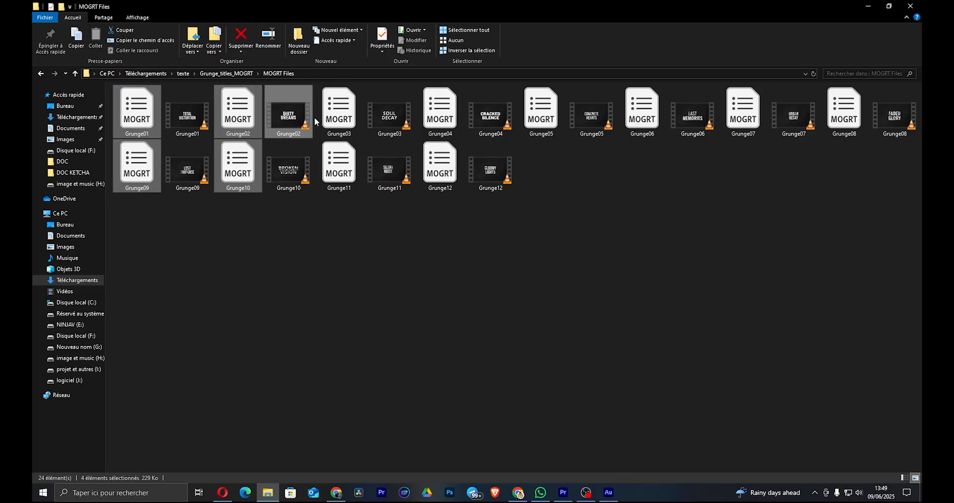
ctrl+click(295, 120)
ctrl+click(328, 120)
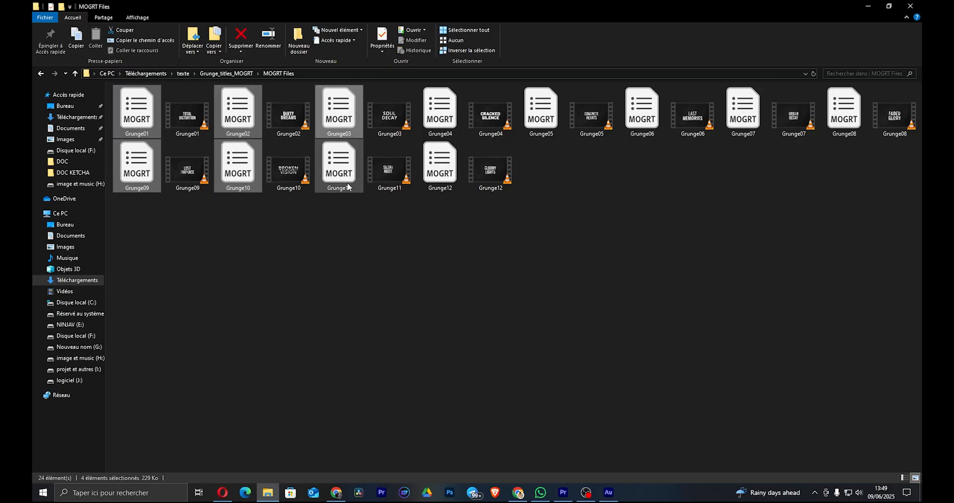
ctrl+click(338, 164)
ctrl+click(439, 164)
ctrl+click(440, 110)
ctrl+click(531, 119)
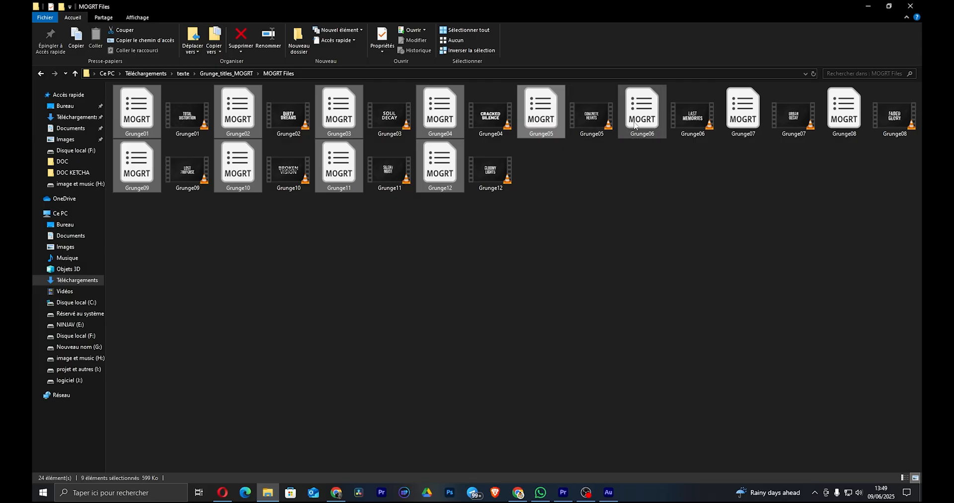
ctrl+click(641, 116)
ctrl+click(743, 119)
ctrl+click(850, 133)
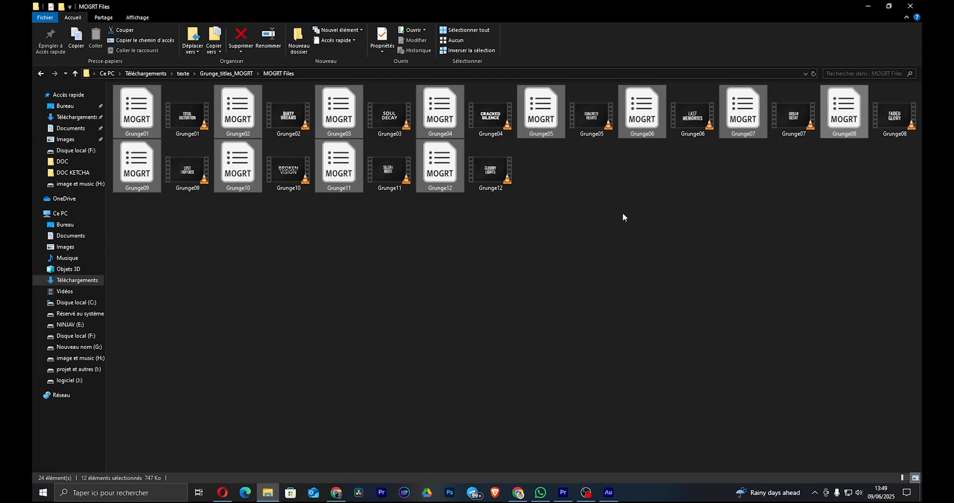
drag(641, 120, 762, 363)
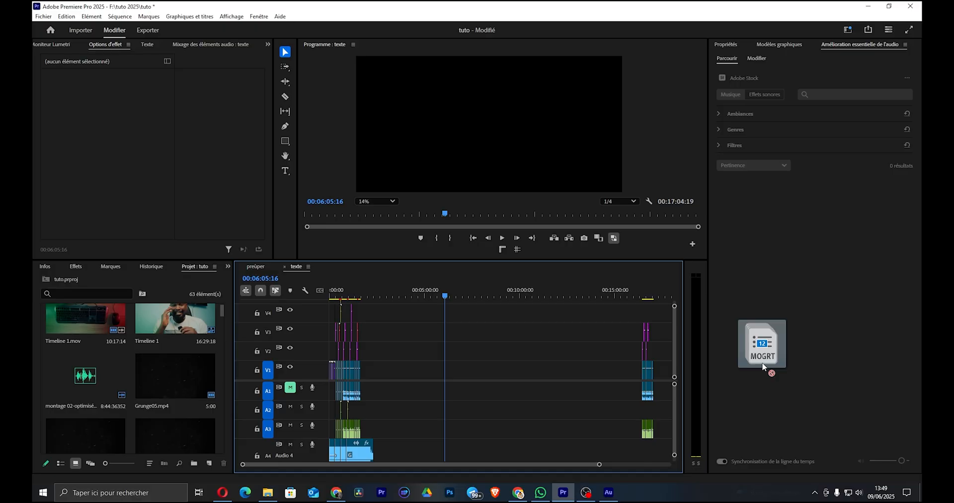
drag(763, 364, 773, 46)
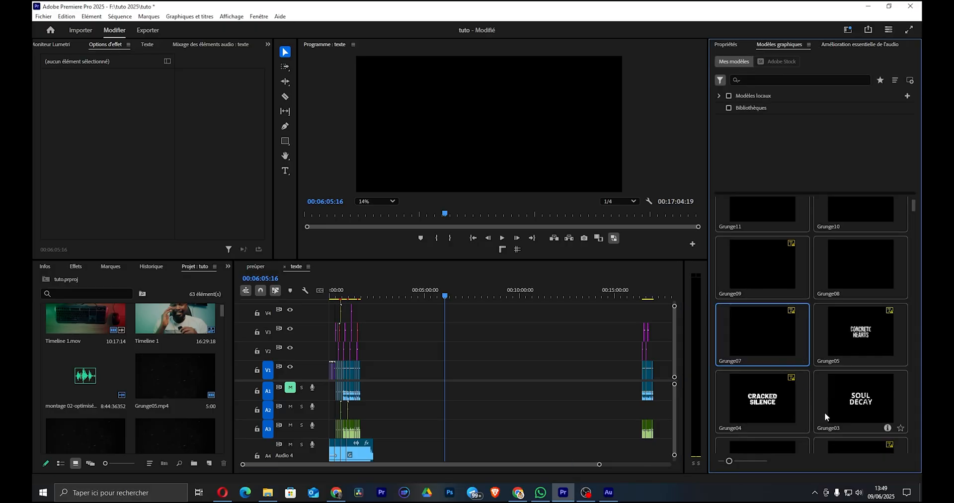
click(910, 81)
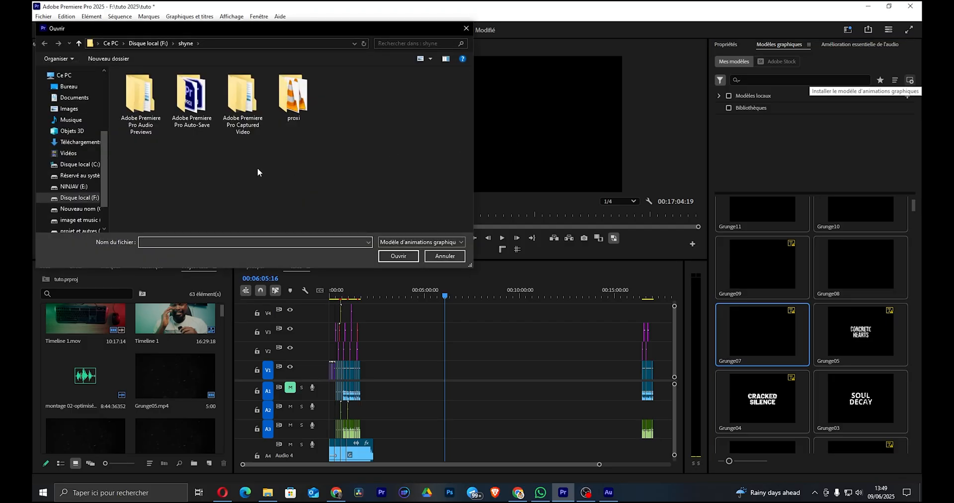
click(82, 142)
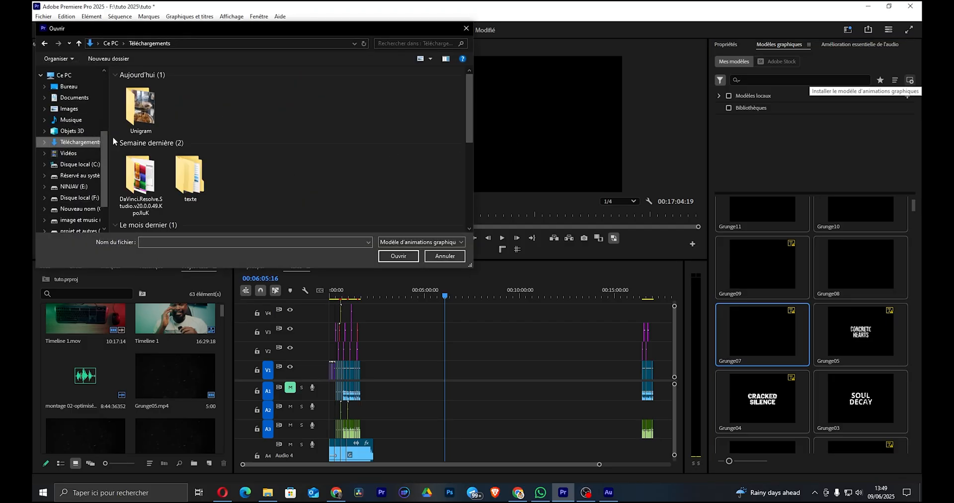
double_click(201, 180)
double_click(157, 86)
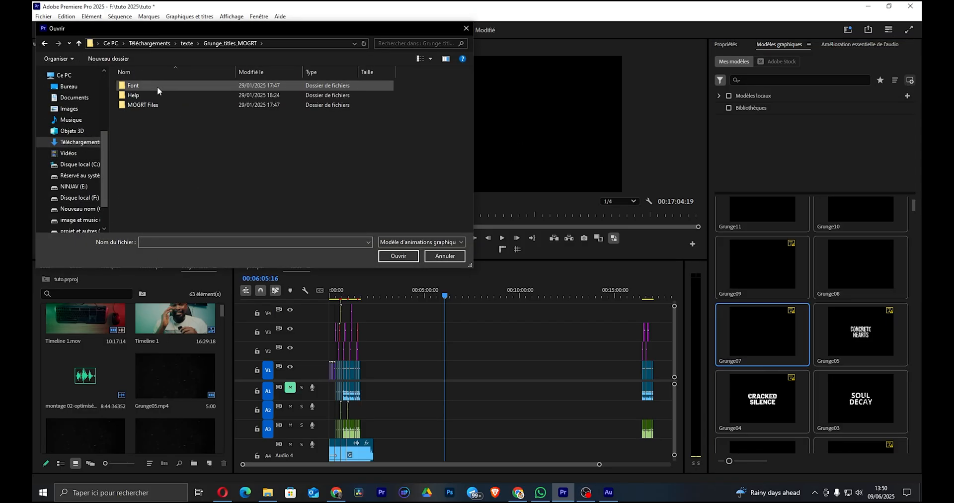
click(151, 105)
double_click(151, 106)
click(137, 86)
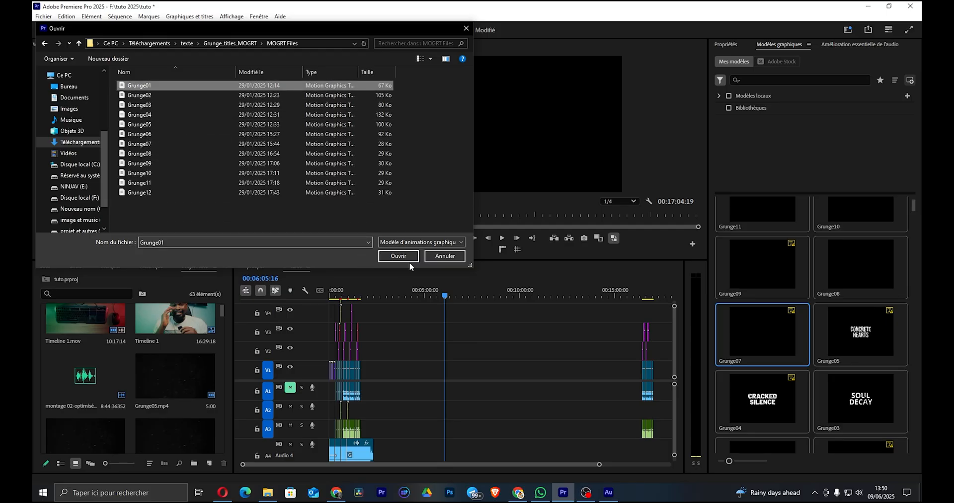
click(436, 258)
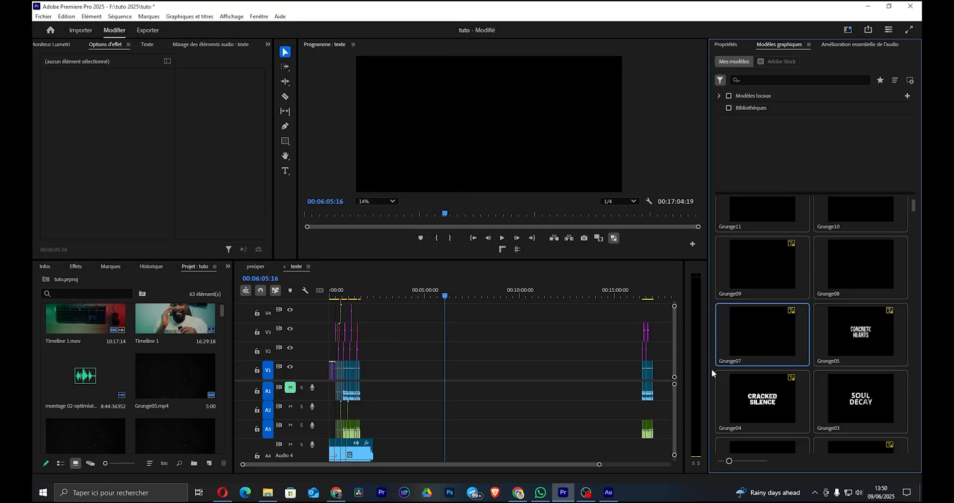
Place the Grunge03 title template on track V2 around the playhead and change its first text line to TUTO
scroll(795, 412, down, 1)
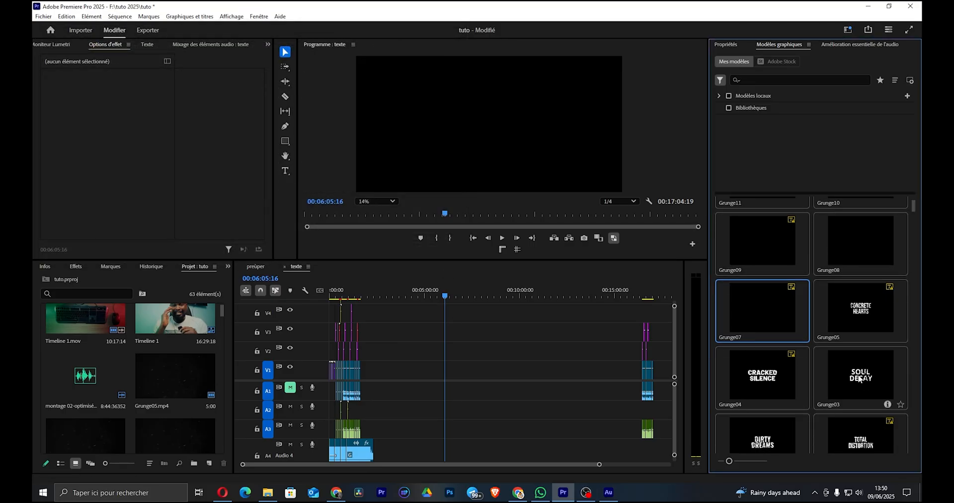
drag(840, 395, 438, 356)
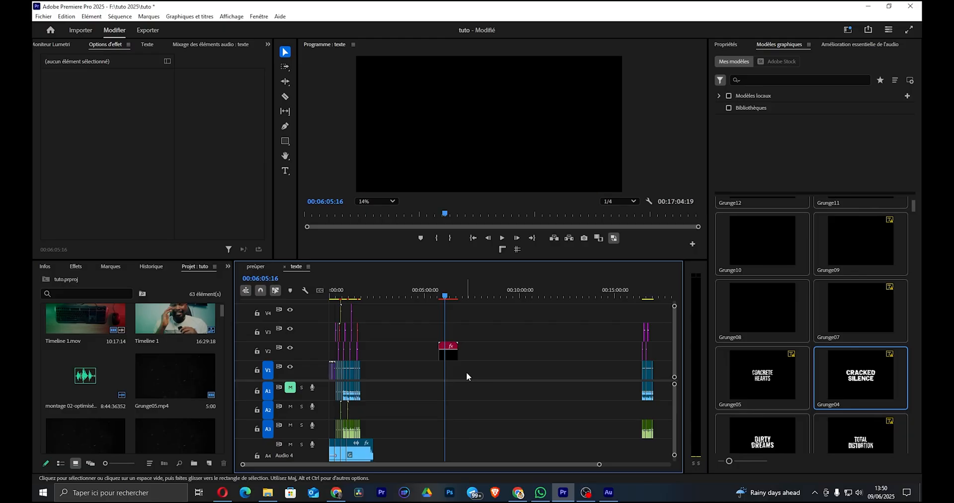
click(449, 354)
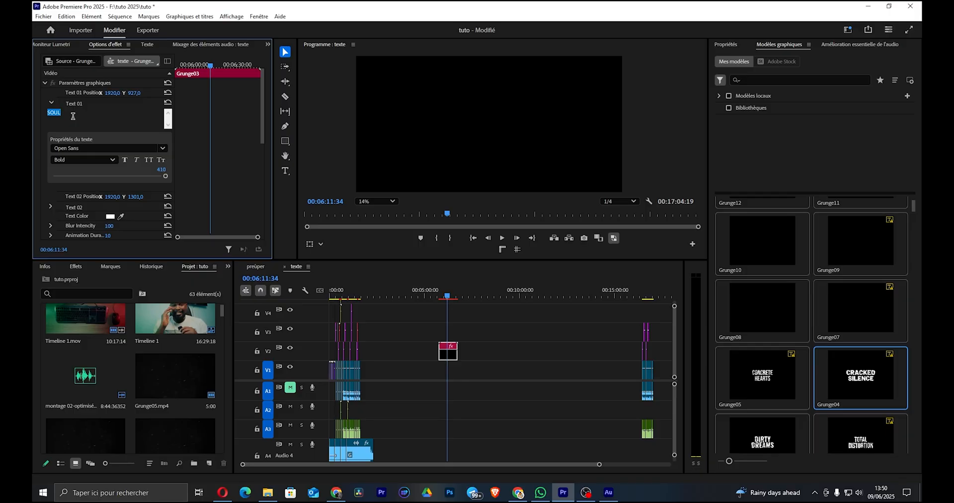
text(TUTO)
click(197, 174)
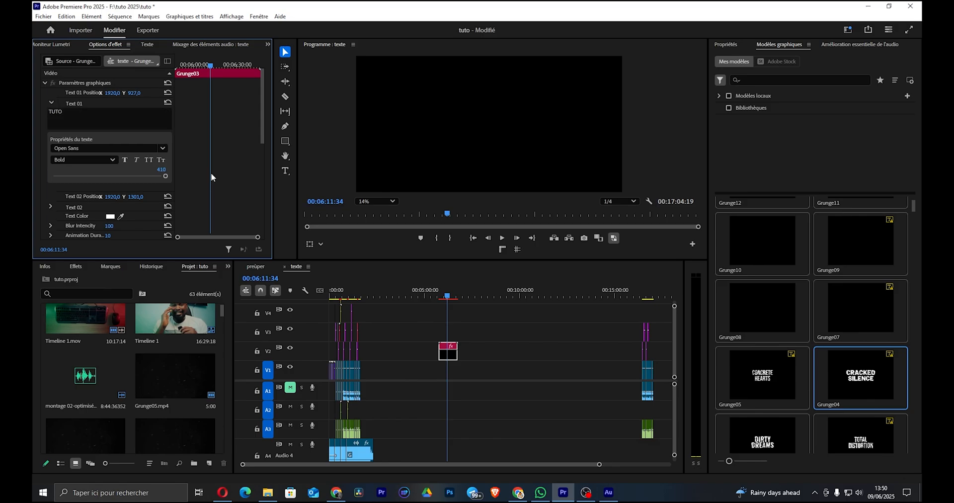
click(141, 148)
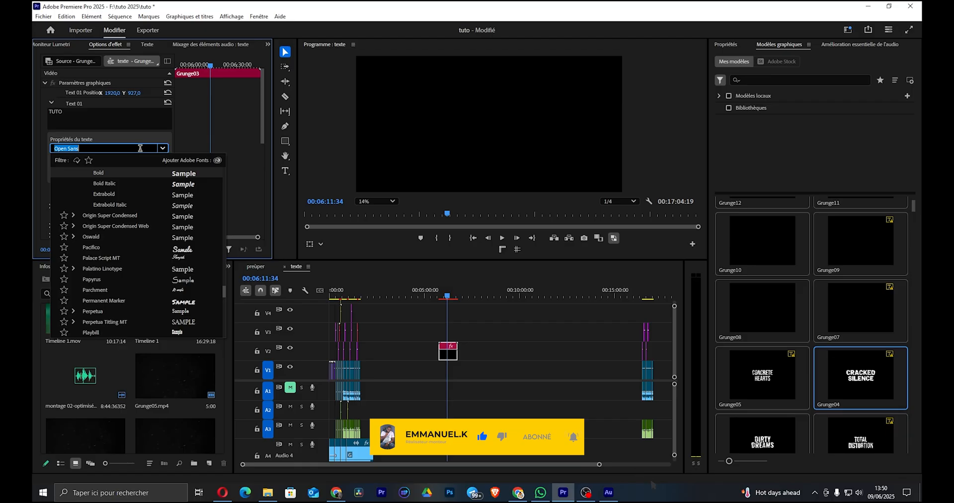
click(188, 135)
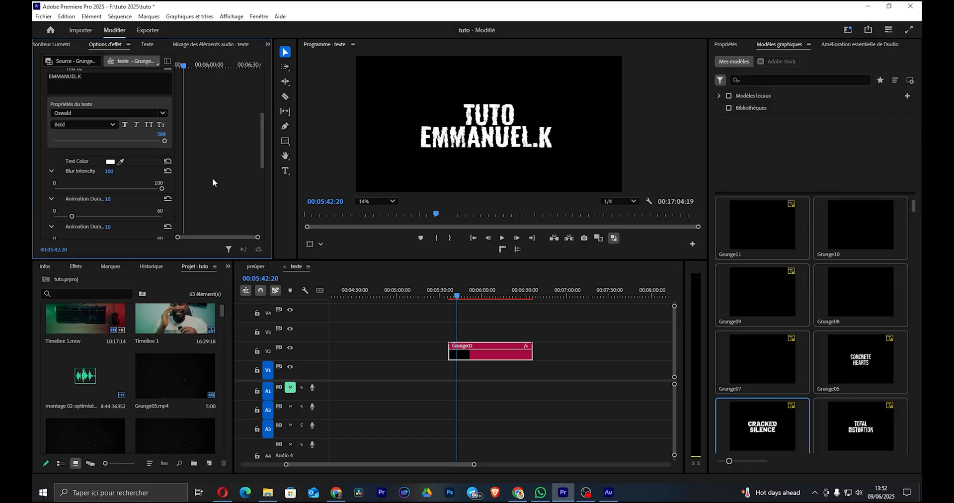
Set the text color of the selected Grunge02 title to pure red (FF0000)
click(111, 163)
drag(387, 234, 483, 325)
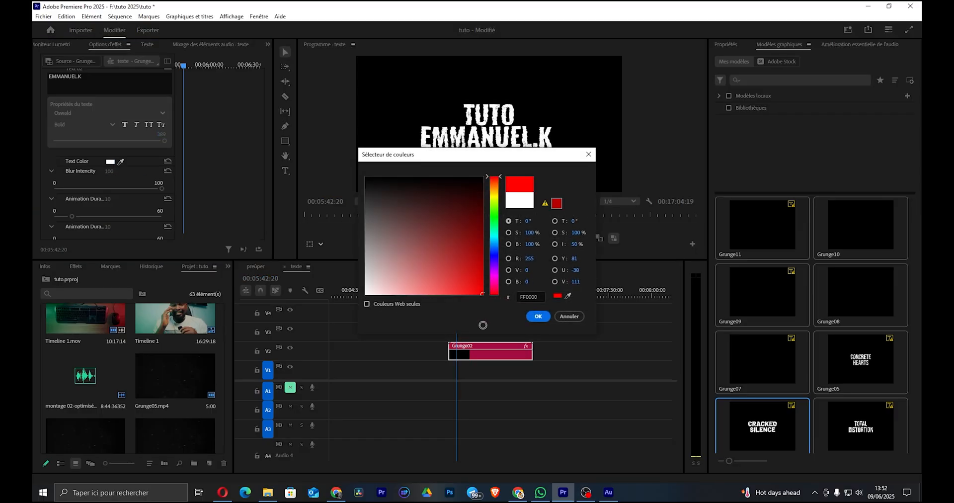
click(538, 316)
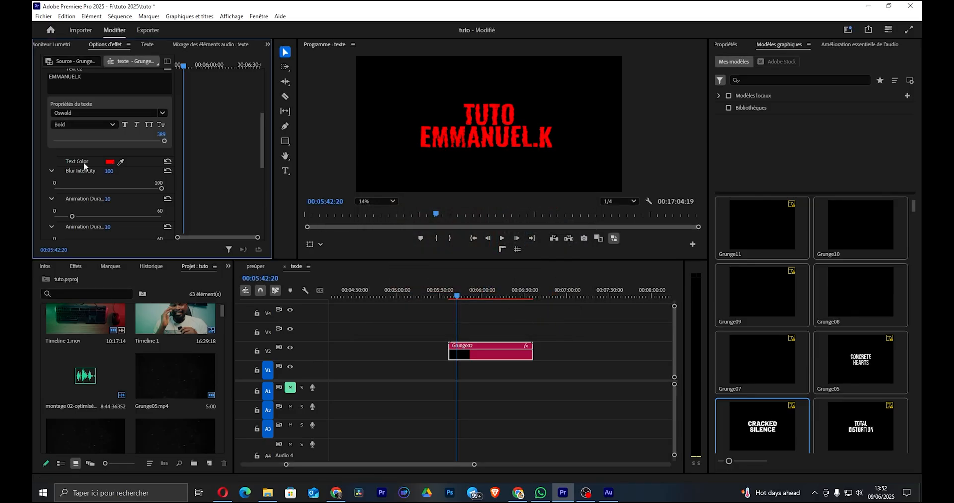
Change the Grunge02 title's text color to golden yellow (FFC000)
click(111, 163)
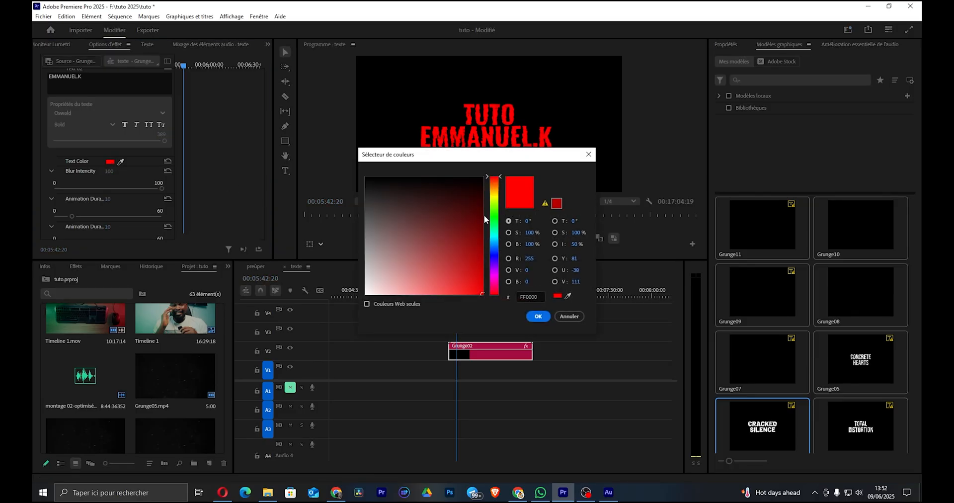
click(494, 194)
drag(494, 192, 494, 192)
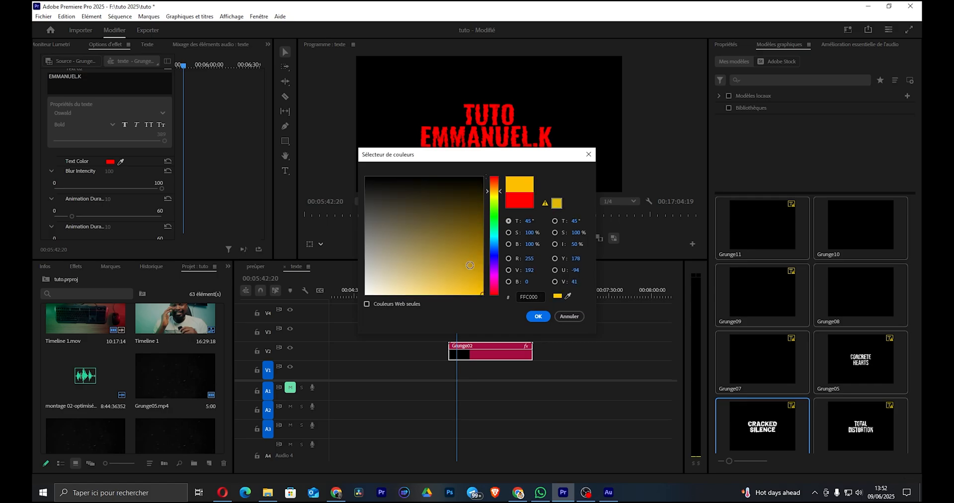
click(538, 316)
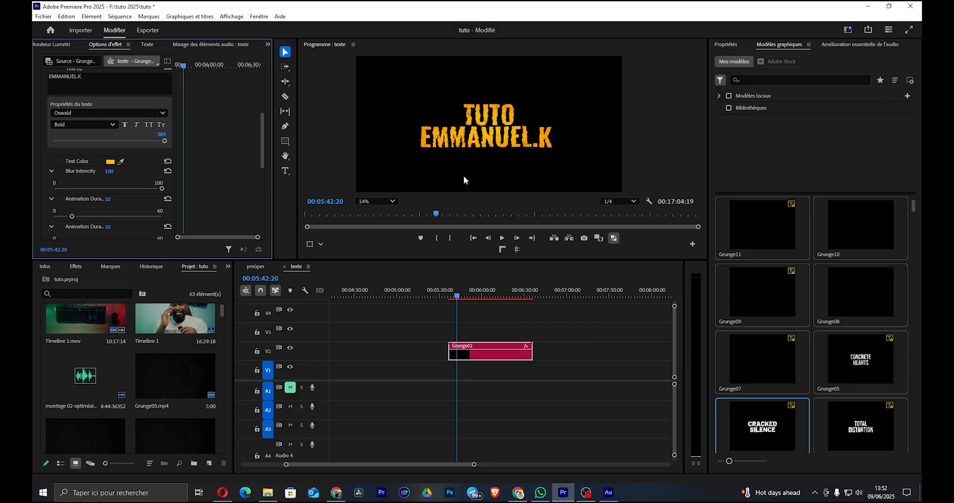
scroll(242, 166, down, 3)
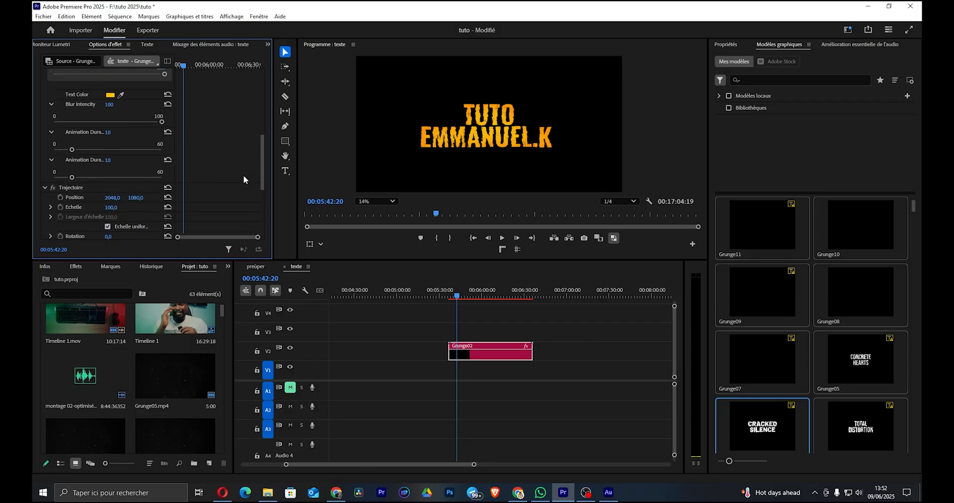